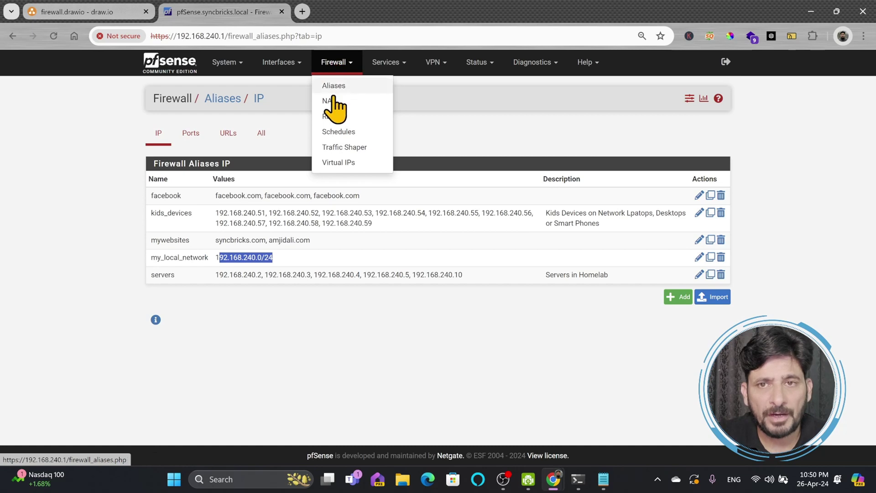
- Open the kids_devices IP alias for editing and review its list of host addresses
{"action": "left_click", "coordinate": [334, 88]}
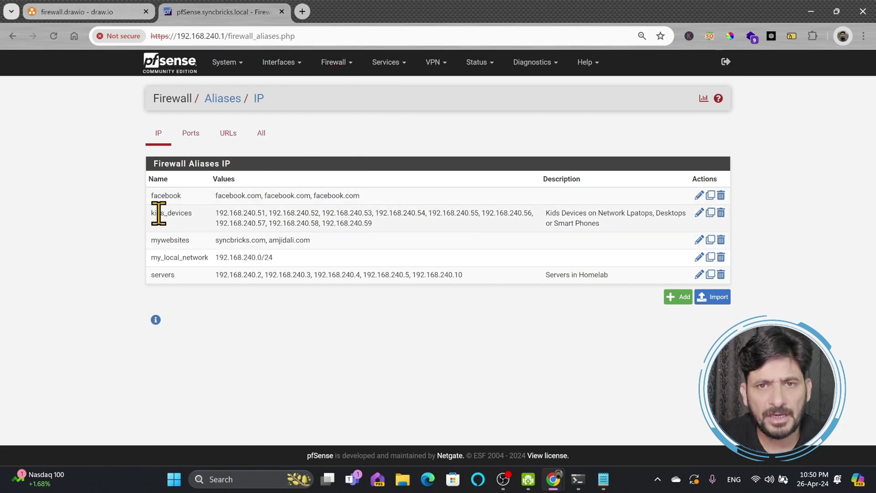
{"action": "left_click_drag", "start_coordinate": [152, 213], "coordinate": [393, 230]}
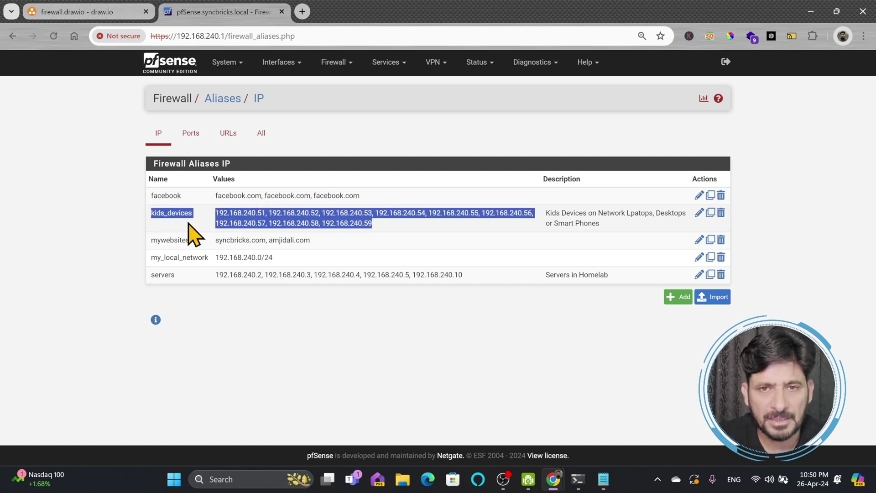
{"action": "double_click", "coordinate": [172, 211]}
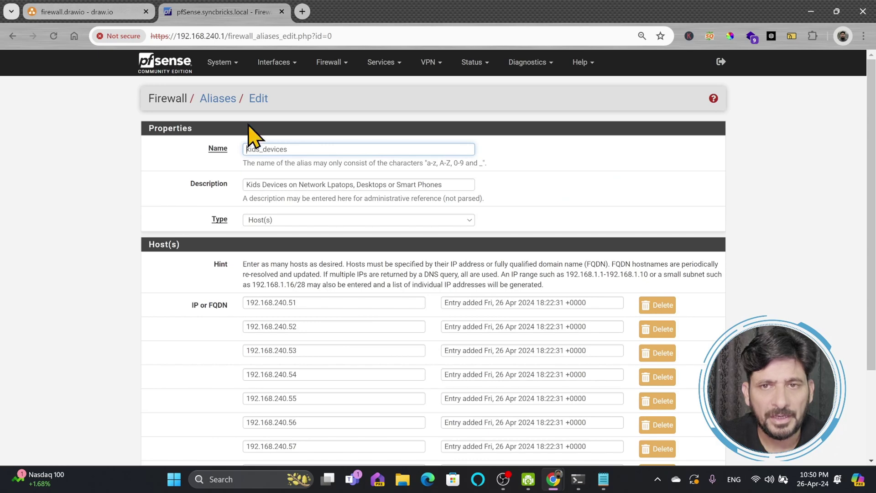
{"action": "scroll", "coordinate": [350, 281], "scroll_direction": "down", "scroll_amount": 3}
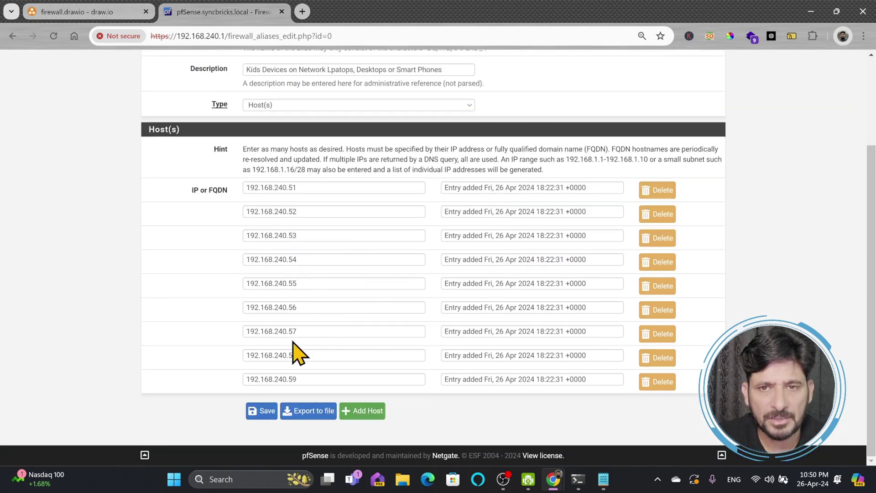
{"action": "scroll", "coordinate": [298, 354], "scroll_direction": "up", "scroll_amount": 3}
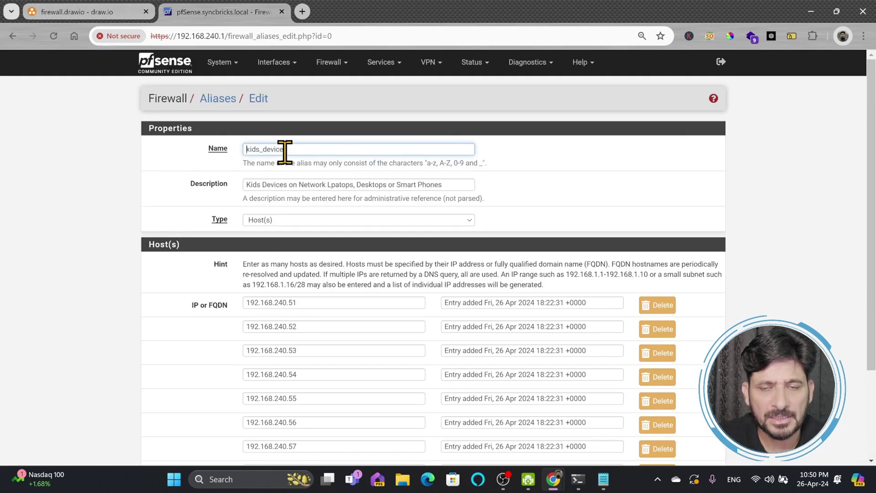
- Go to the LAN firewall rules and start a new rule at the top of the list
{"action": "left_click", "coordinate": [330, 69]}
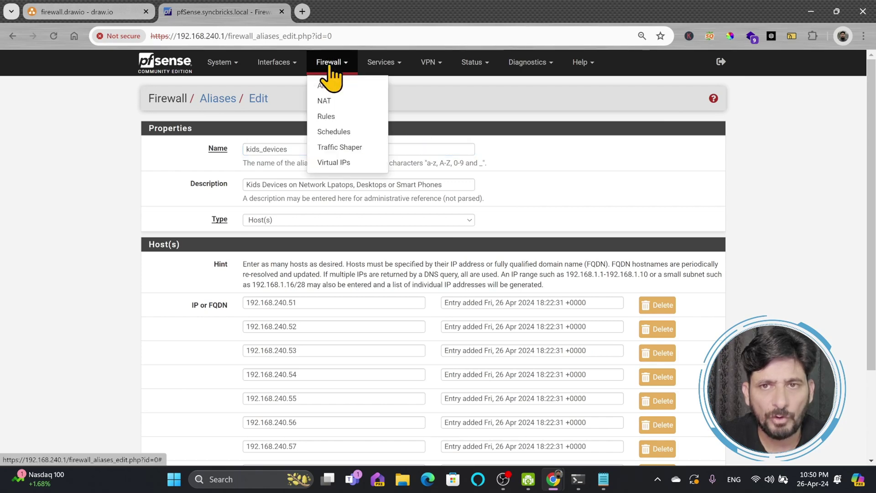
{"action": "left_click", "coordinate": [335, 122]}
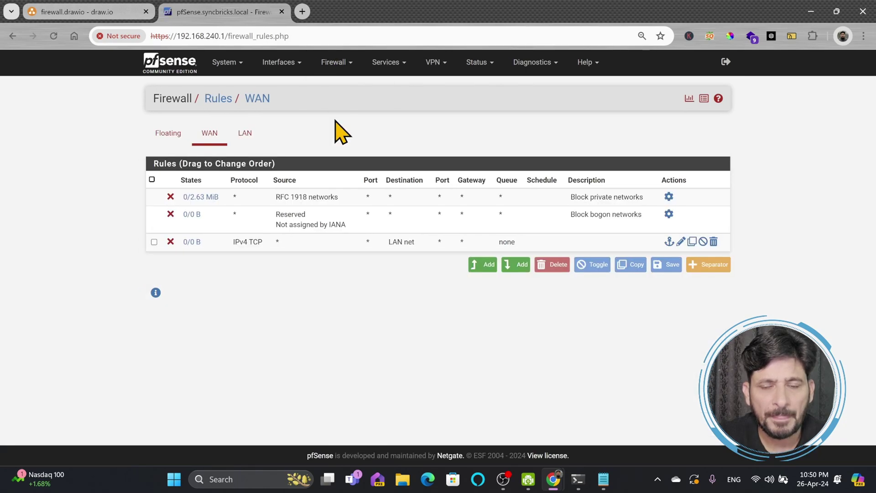
{"action": "left_click", "coordinate": [245, 133]}
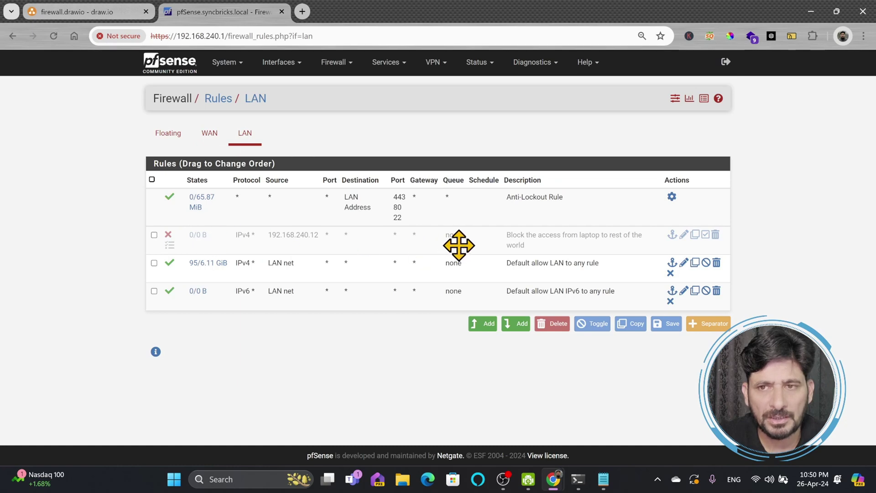
{"action": "mouse_move", "coordinate": [181, 258]}
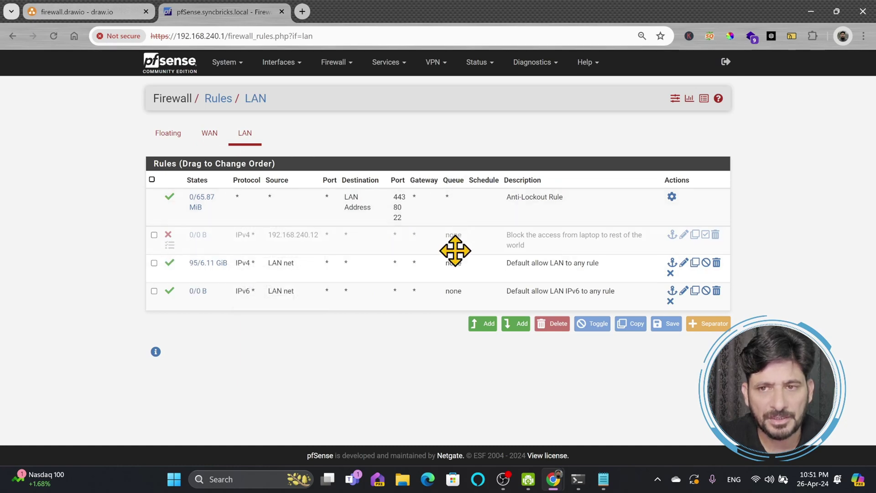
{"action": "left_click", "coordinate": [479, 326]}
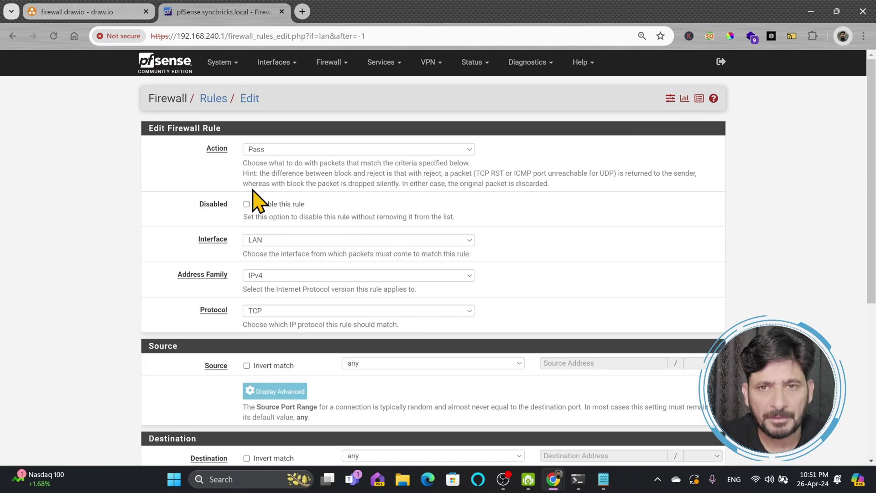
- Set the new LAN rule's action to Block and its protocol to Any
{"action": "left_click", "coordinate": [257, 150]}
{"action": "left_click", "coordinate": [260, 168]}
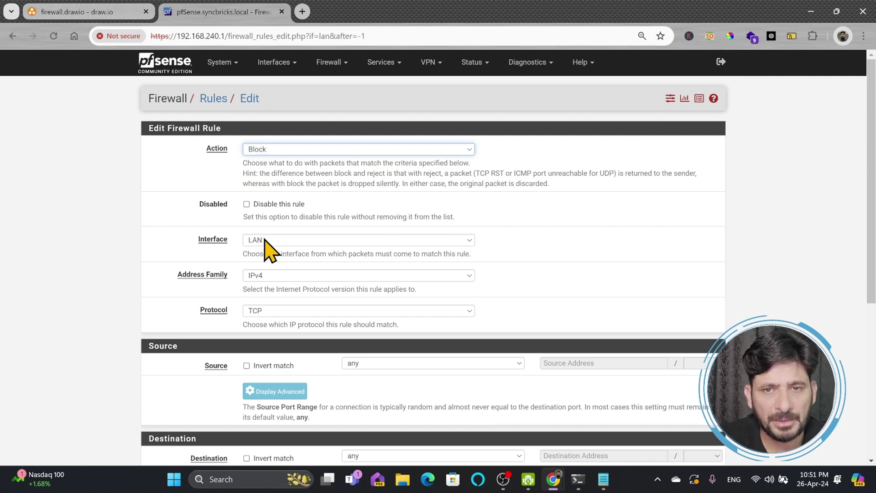
{"action": "scroll", "coordinate": [327, 256], "scroll_direction": "down", "scroll_amount": 2}
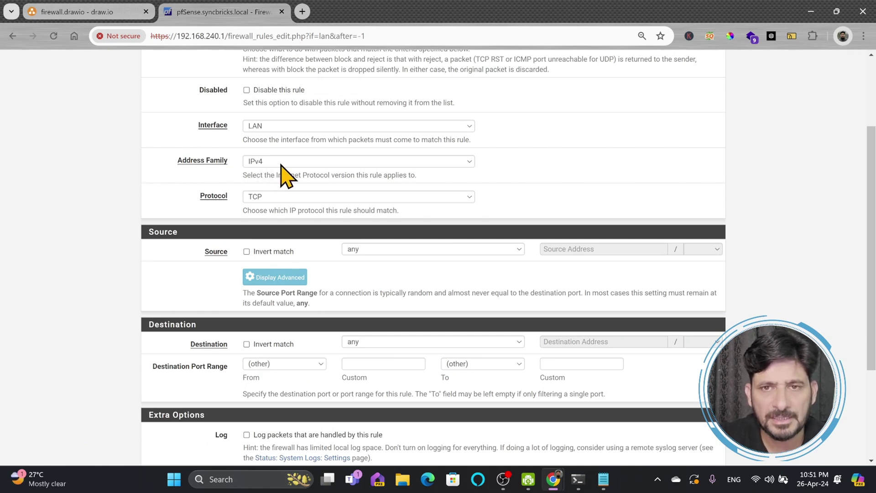
{"action": "left_click", "coordinate": [286, 201]}
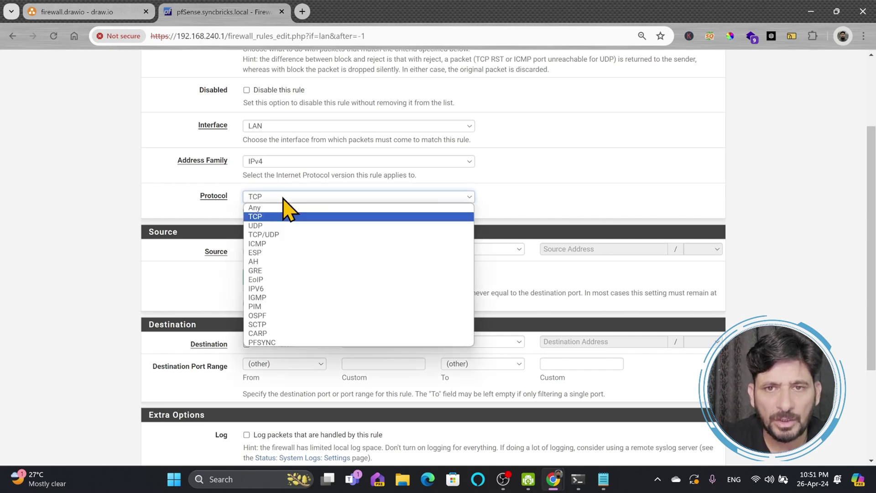
{"action": "left_click", "coordinate": [255, 209]}
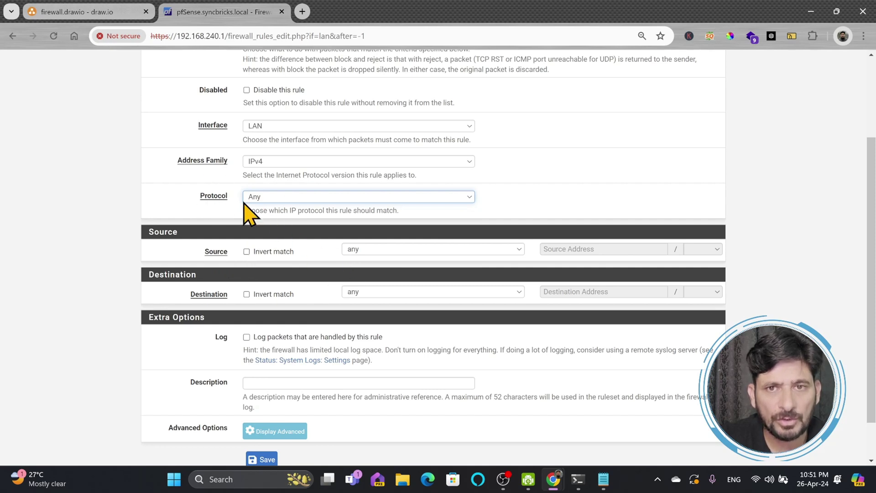
- Set the rule's source to a single host or alias, using the kids_devices alias
{"action": "left_click", "coordinate": [360, 250]}
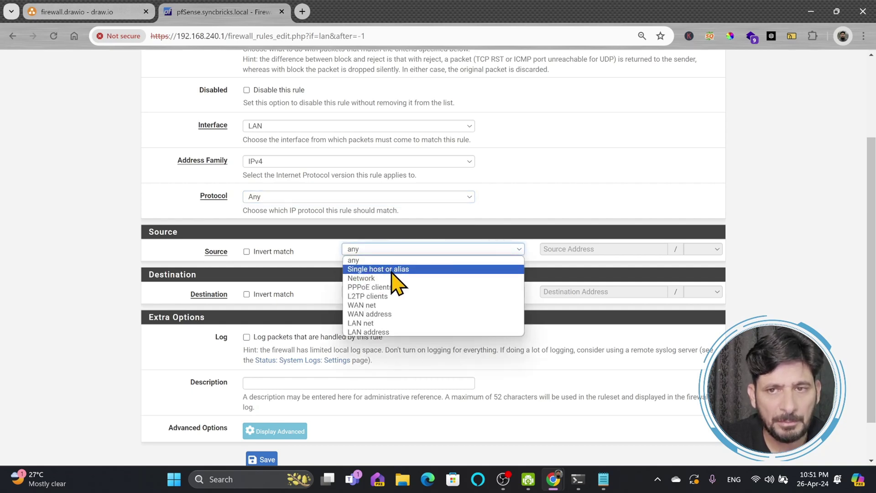
{"action": "left_click", "coordinate": [370, 271]}
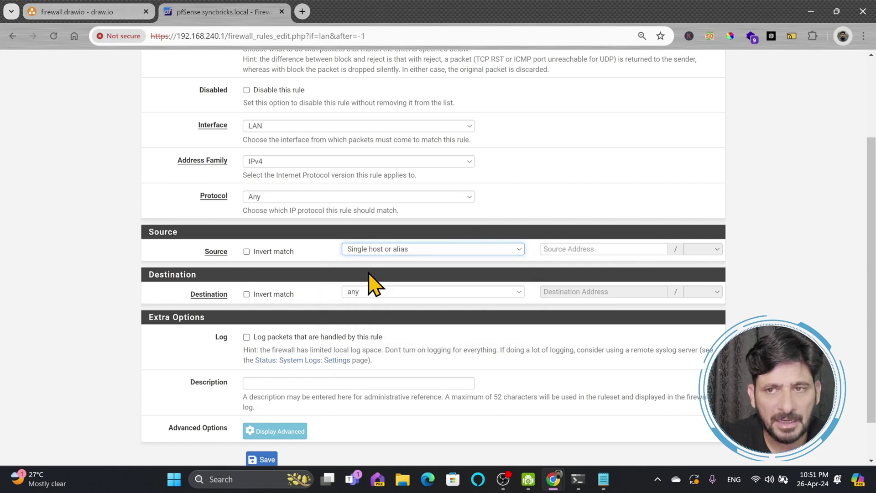
{"action": "left_click", "coordinate": [571, 251]}
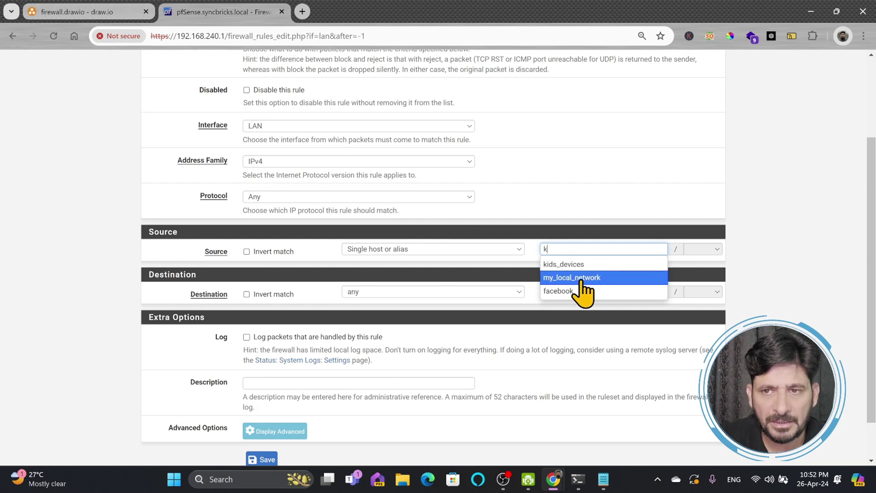
{"action": "left_click", "coordinate": [557, 267]}
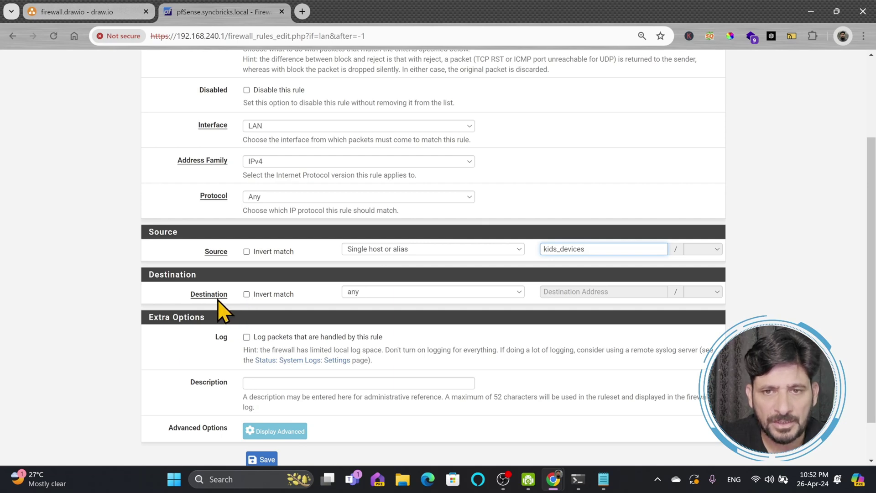
- Describe the rule as "Block Internet Acces from Kids devices", save it and apply the firewall changes
{"action": "scroll", "coordinate": [410, 297], "scroll_direction": "down", "scroll_amount": 1}
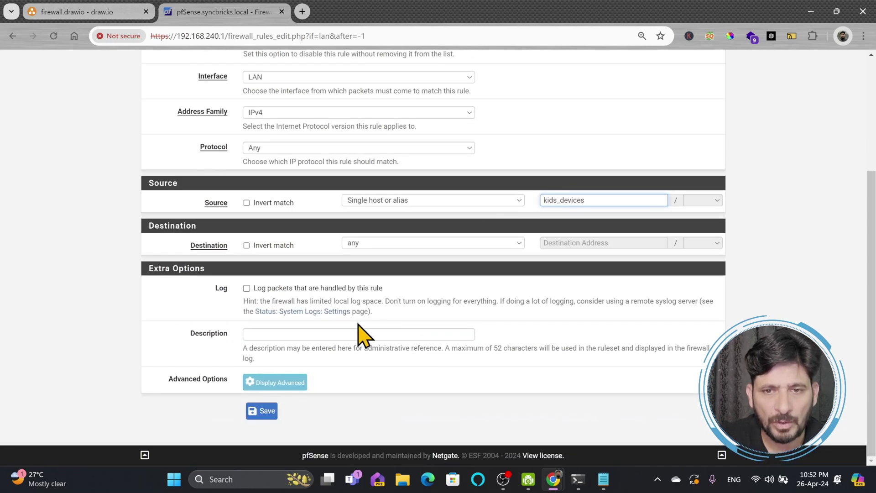
{"action": "left_click", "coordinate": [283, 334]}
{"action": "type", "text": "Bloc"}
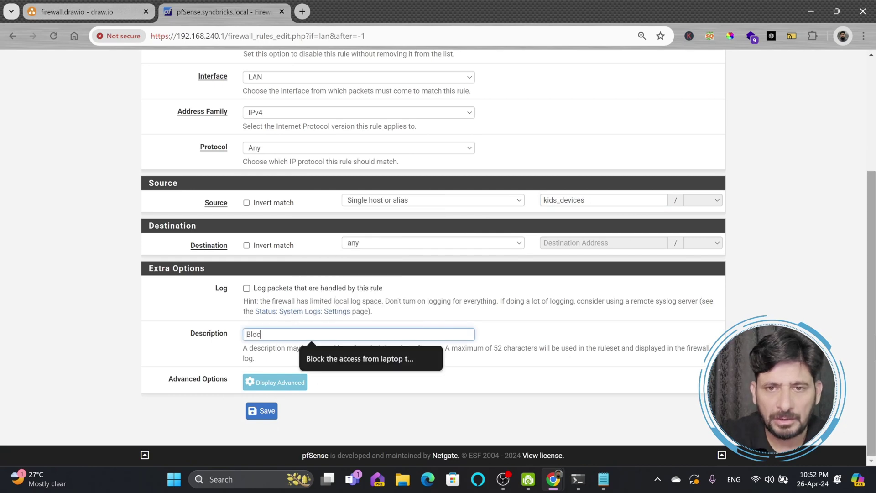
{"action": "type", "text": "k Internet Acc"}
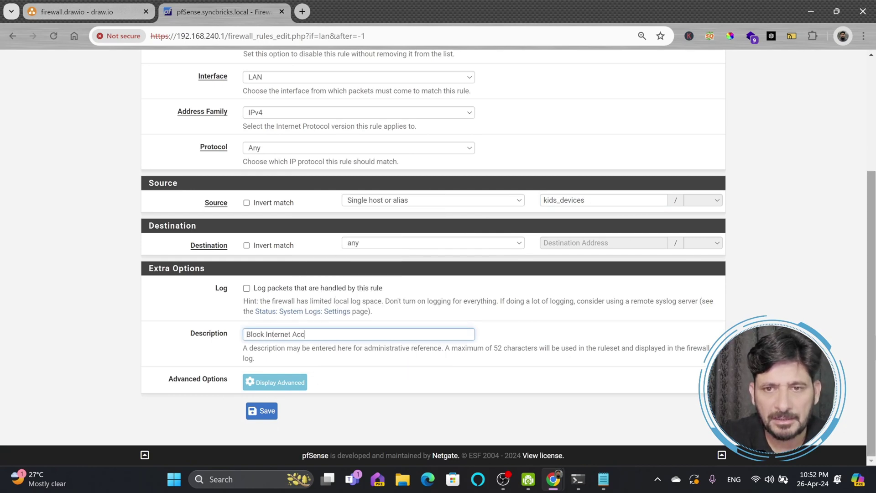
{"action": "type", "text": "es from Kids devices"}
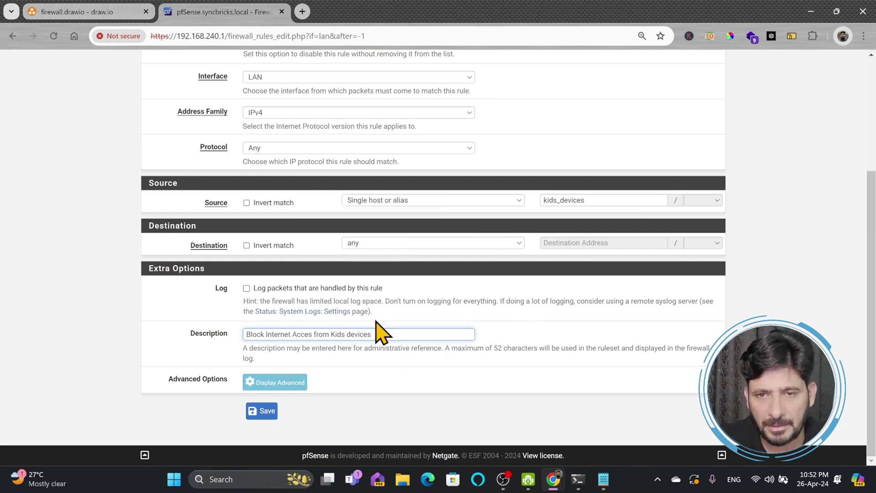
{"action": "left_click", "coordinate": [257, 412]}
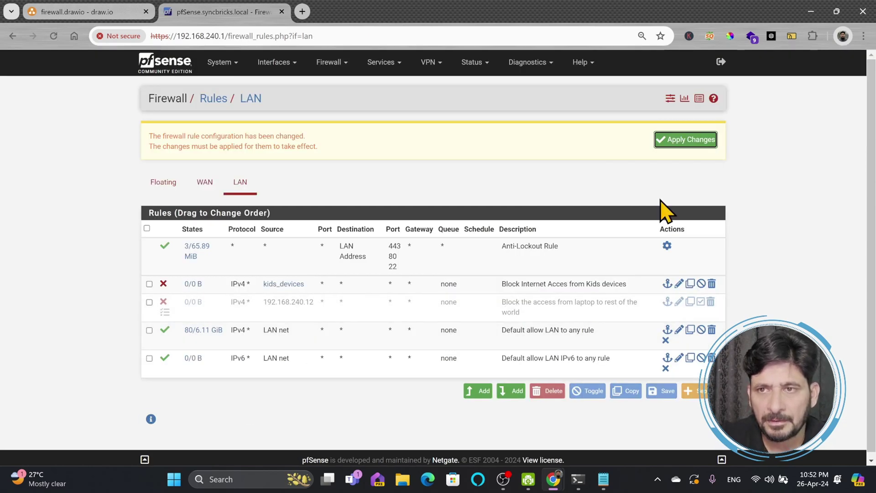
{"action": "left_click", "coordinate": [675, 143]}
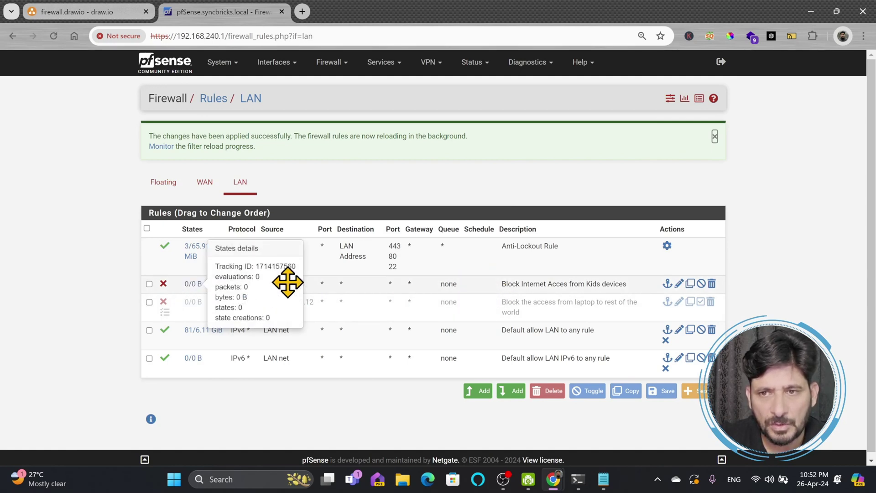
- Duplicate the kids_devices block rule and set the copy's destination to a single host or alias, using the facebook alias
{"action": "mouse_move", "coordinate": [202, 297]}
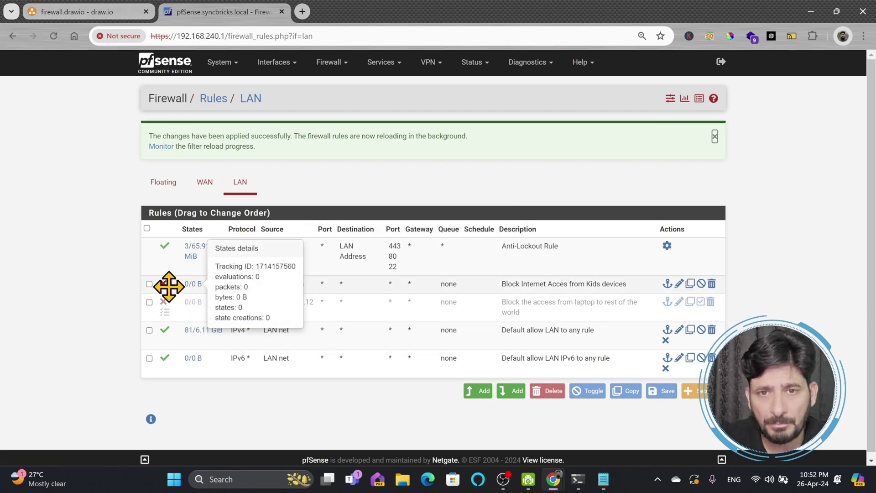
{"action": "left_click", "coordinate": [691, 284]}
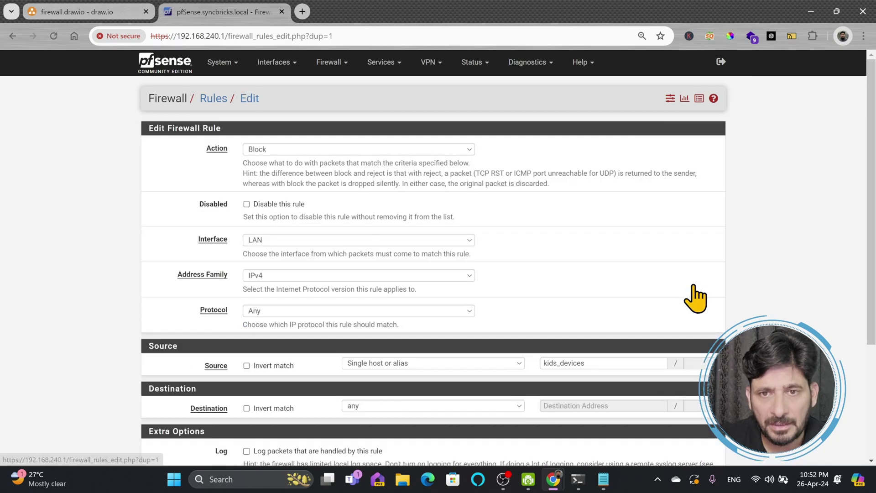
{"action": "scroll", "coordinate": [428, 249], "scroll_direction": "down", "scroll_amount": 3}
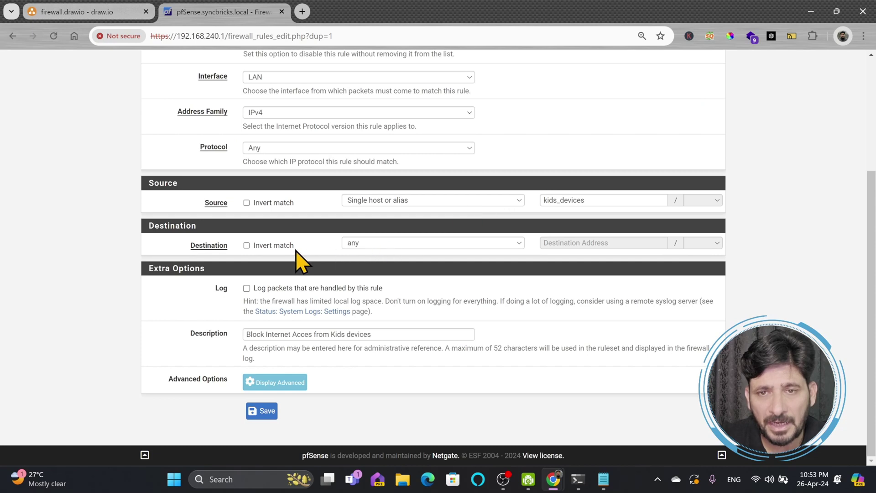
{"action": "left_click", "coordinate": [361, 248]}
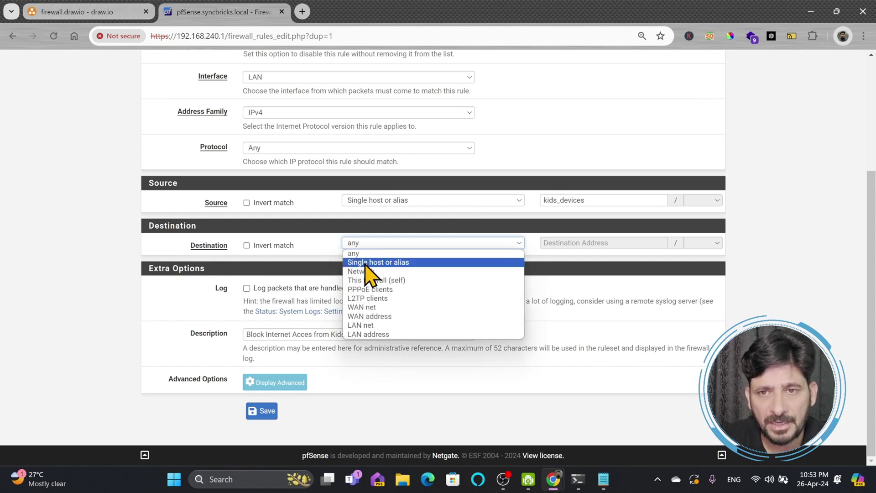
{"action": "left_click", "coordinate": [378, 263]}
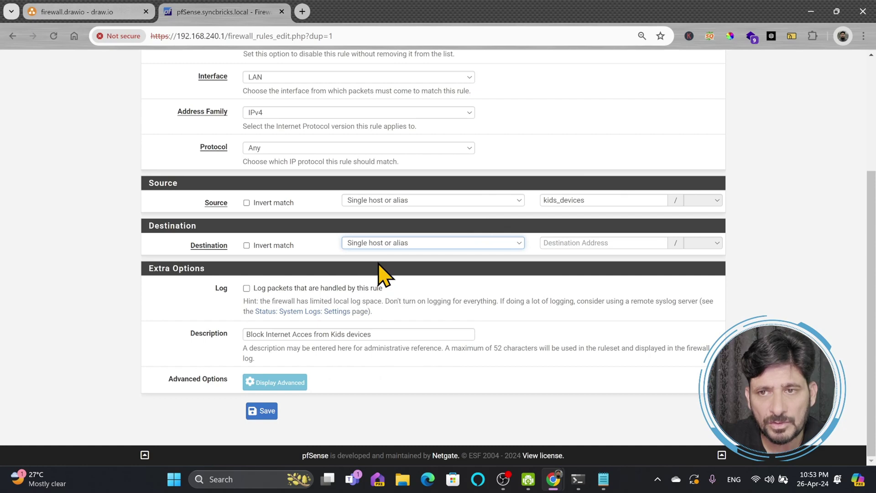
{"action": "left_click", "coordinate": [580, 243]}
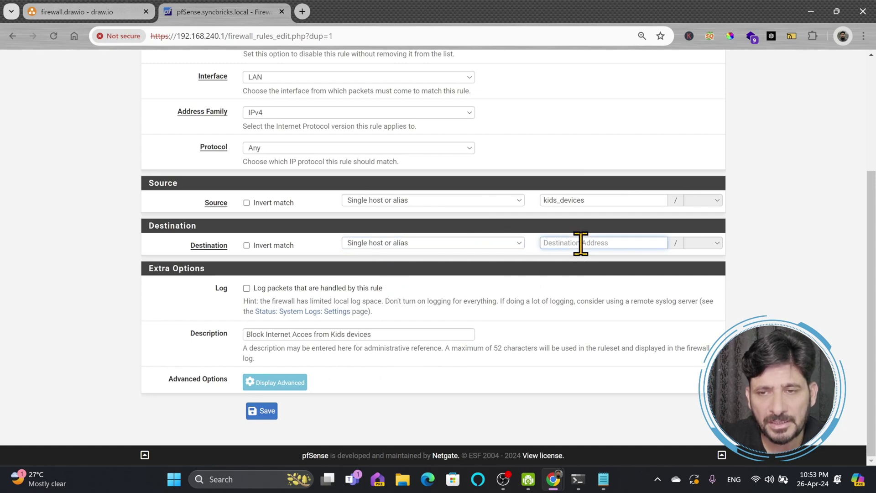
{"action": "type", "text": "f"}
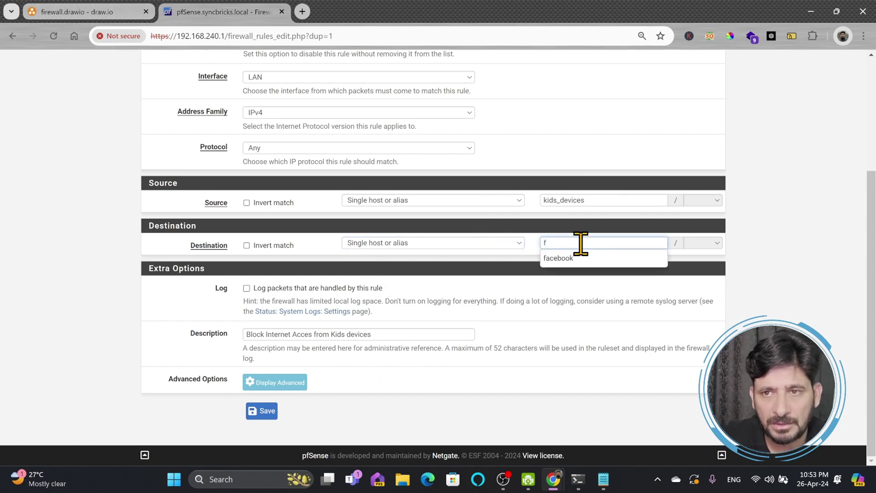
{"action": "left_click", "coordinate": [575, 257]}
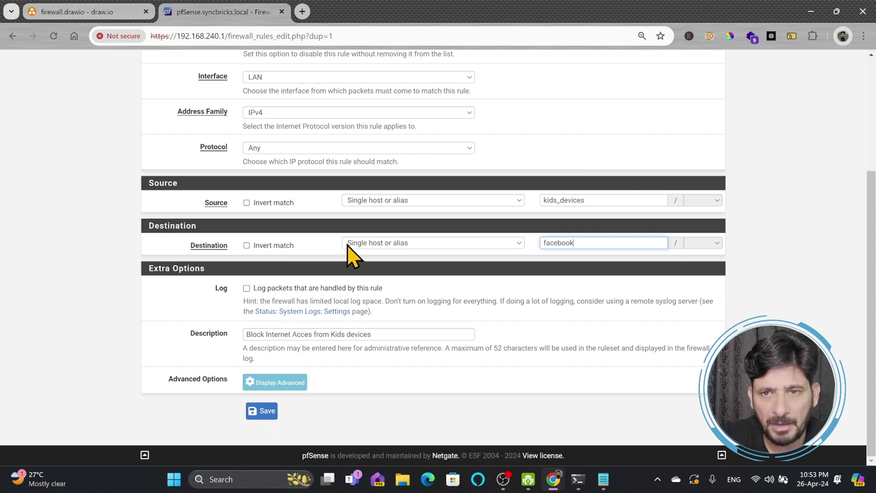
- Save the duplicated rule with the facebook destination and apply the firewall changes
{"action": "left_click", "coordinate": [379, 245]}
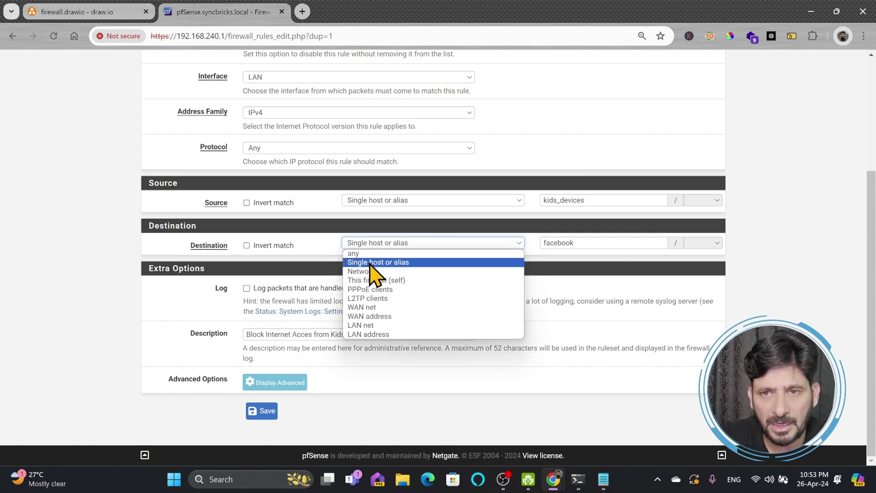
{"action": "left_click", "coordinate": [566, 256]}
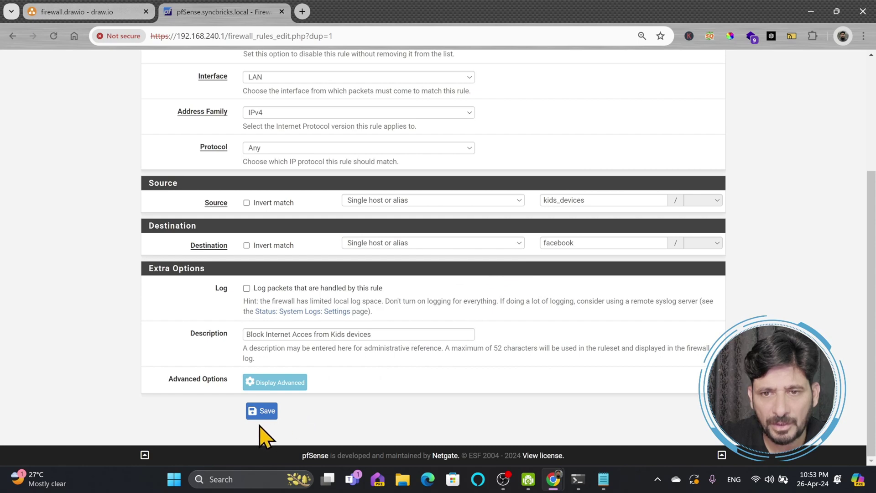
{"action": "left_click", "coordinate": [263, 413]}
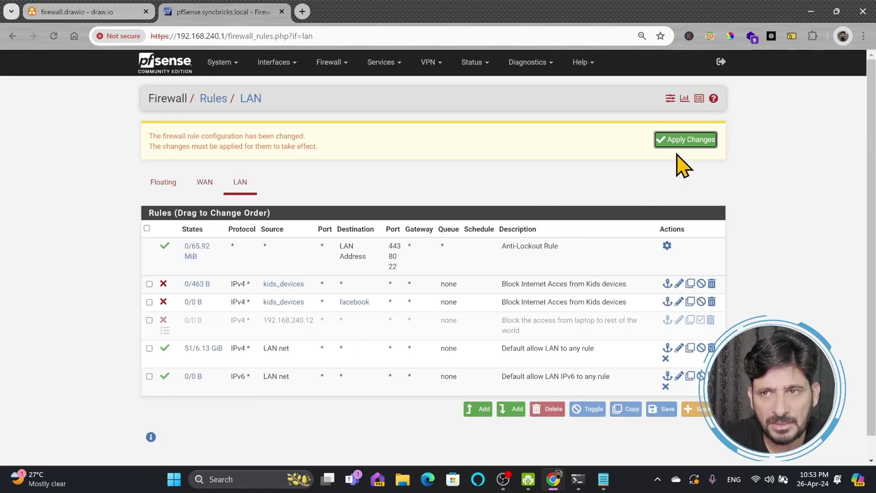
{"action": "left_click", "coordinate": [681, 140]}
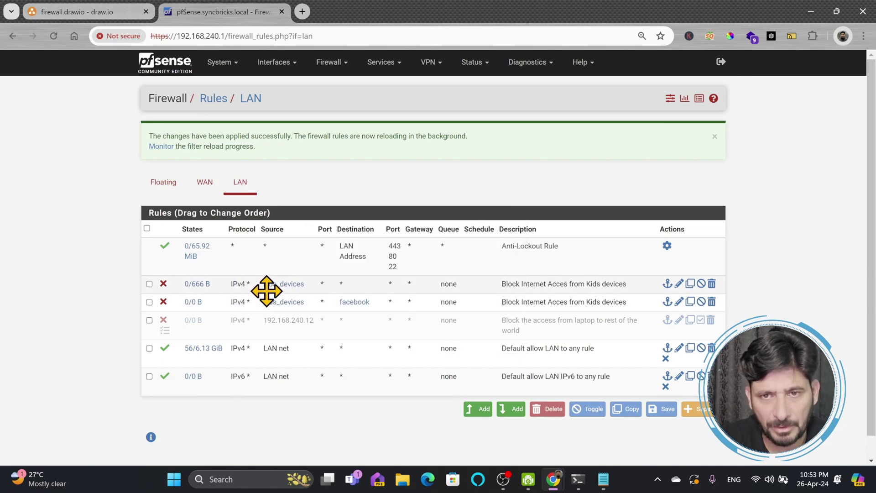
{"action": "mouse_move", "coordinate": [292, 289]}
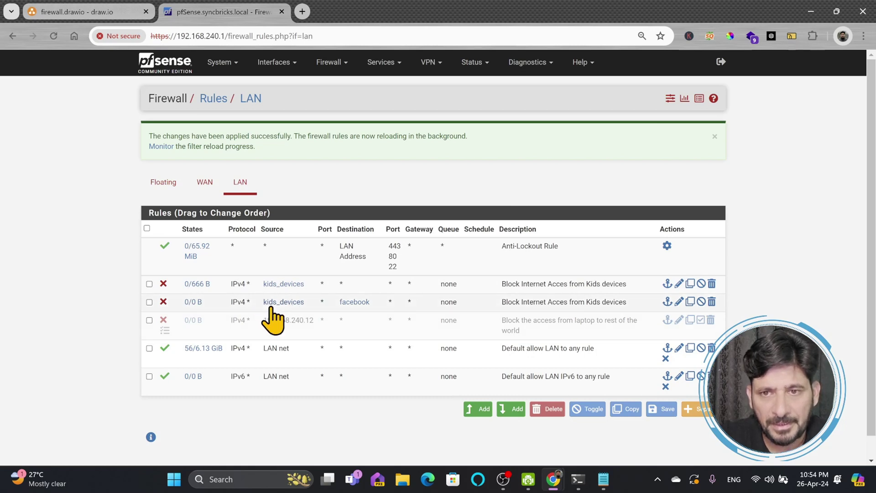
{"action": "mouse_move", "coordinate": [271, 309]}
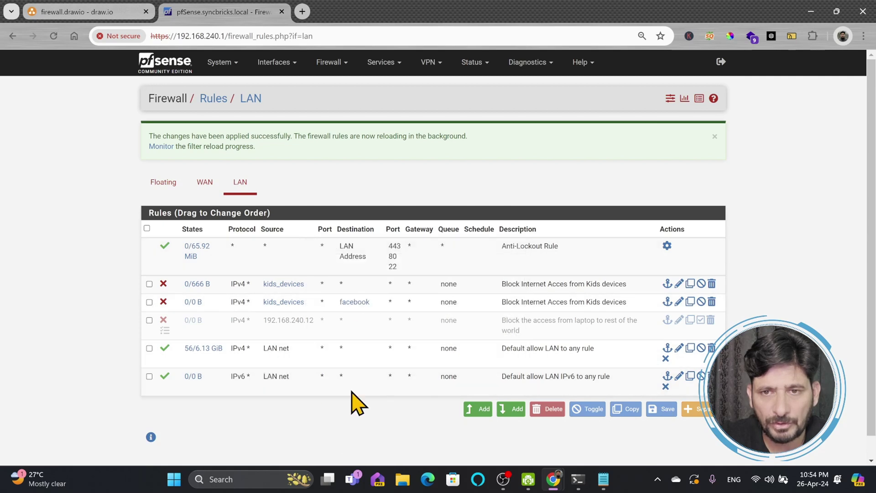
{"action": "mouse_move", "coordinate": [364, 303]}
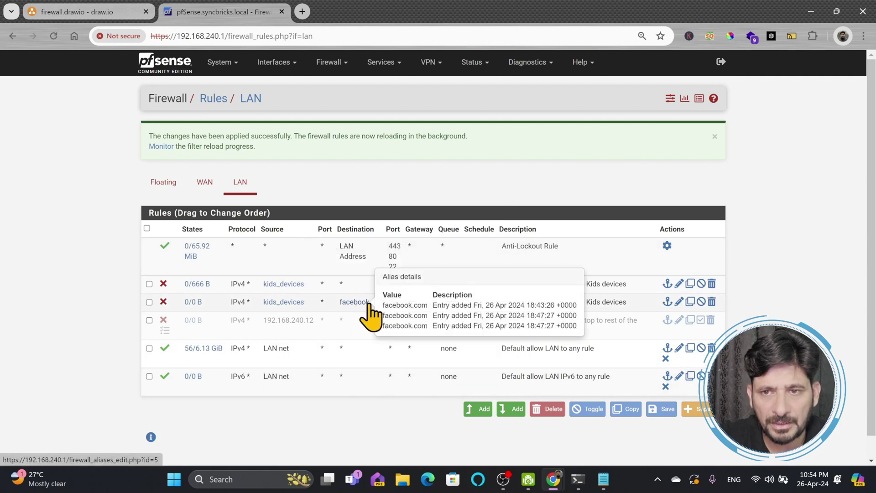